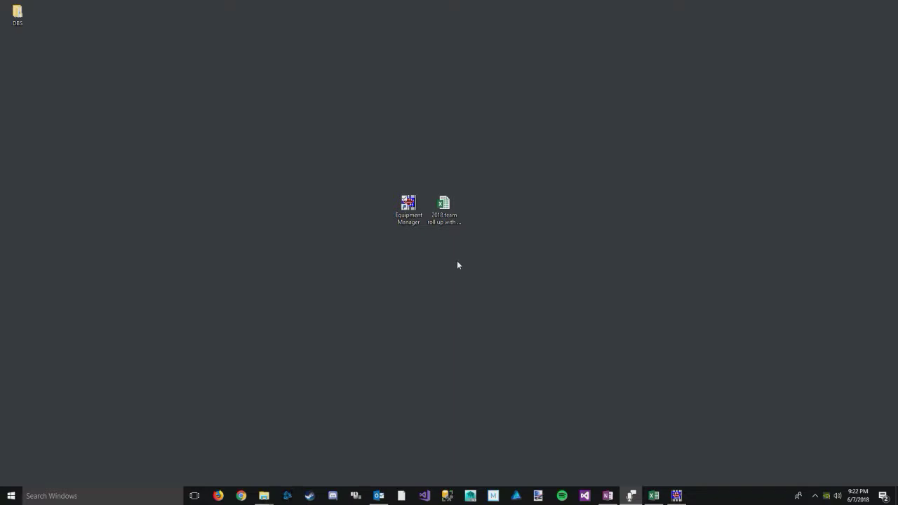
# Step: Look over the 2018 team roll up spreadsheet in Excel, and switch to Equipment Manager's catalog import screen
pyautogui.click(653, 496)
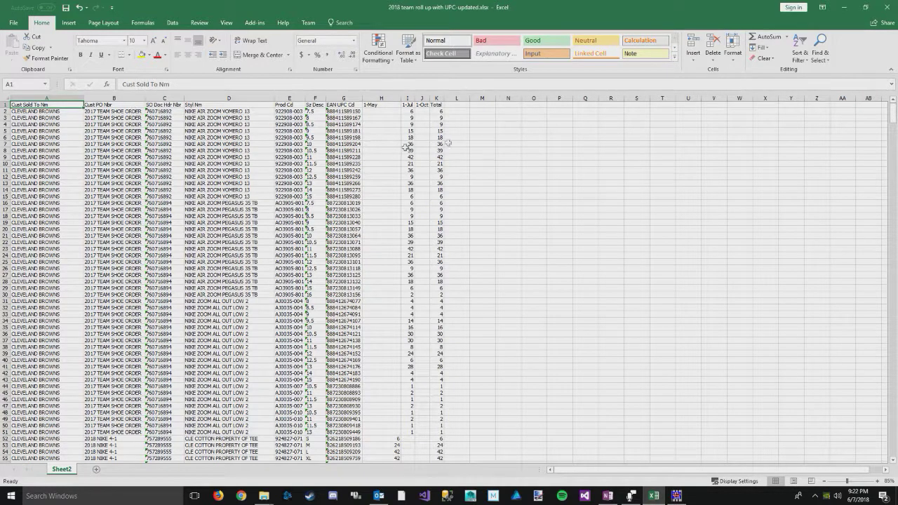
pyautogui.click(847, 9)
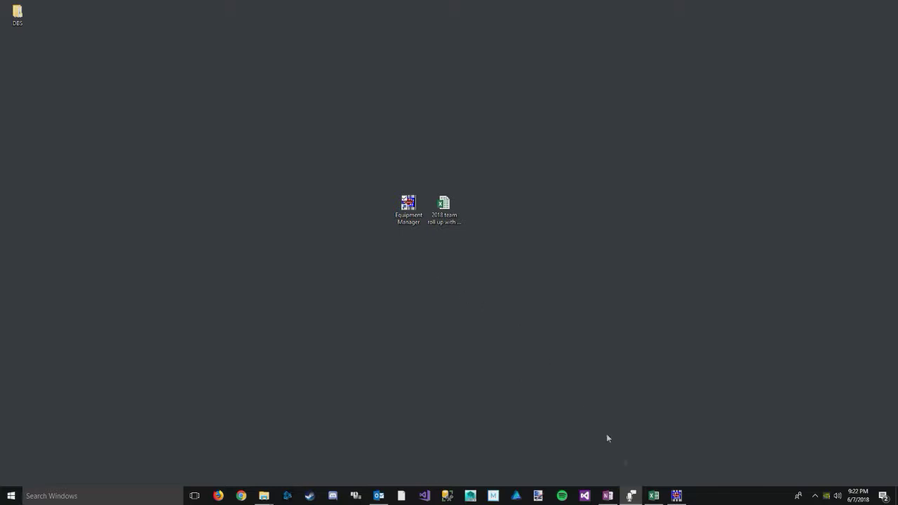
pyautogui.click(677, 496)
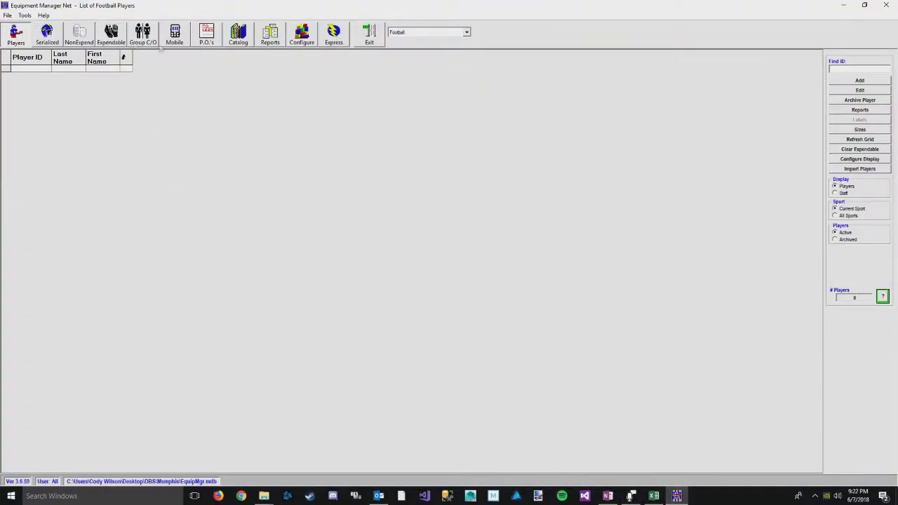
pyautogui.click(239, 37)
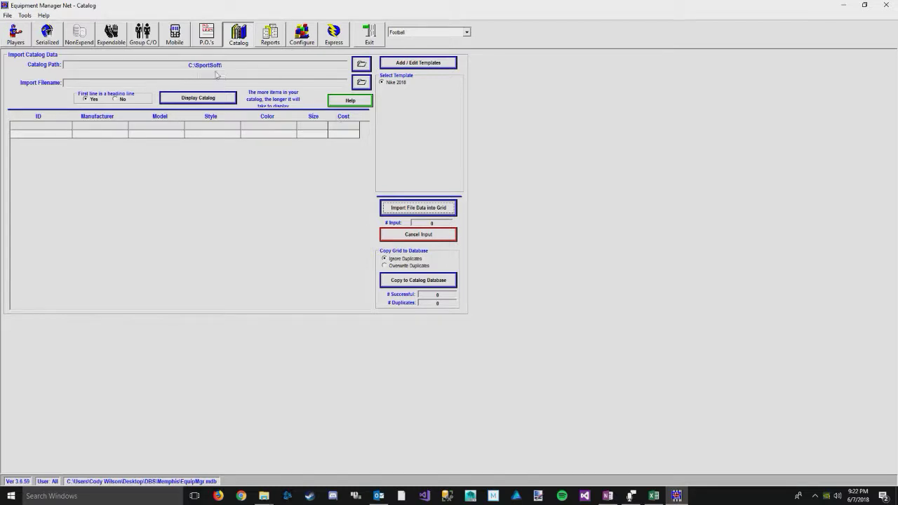
# Step: Browse to the SportSoft folder on Local Disk (C:) to check where the catalog database is stored, leaving without choosing a file
pyautogui.click(361, 64)
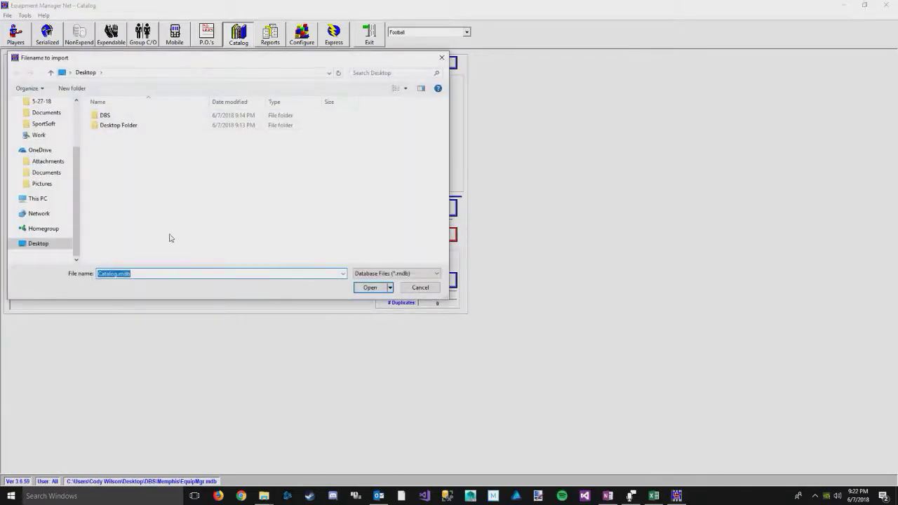
pyautogui.click(37, 198)
pyautogui.scroll(-1, 137, 242)
pyautogui.doubleClick(143, 207)
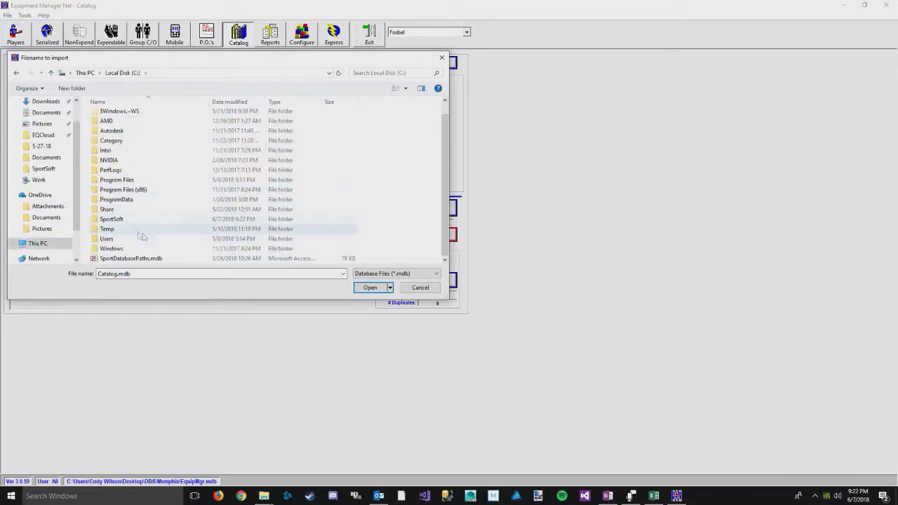
pyautogui.doubleClick(143, 219)
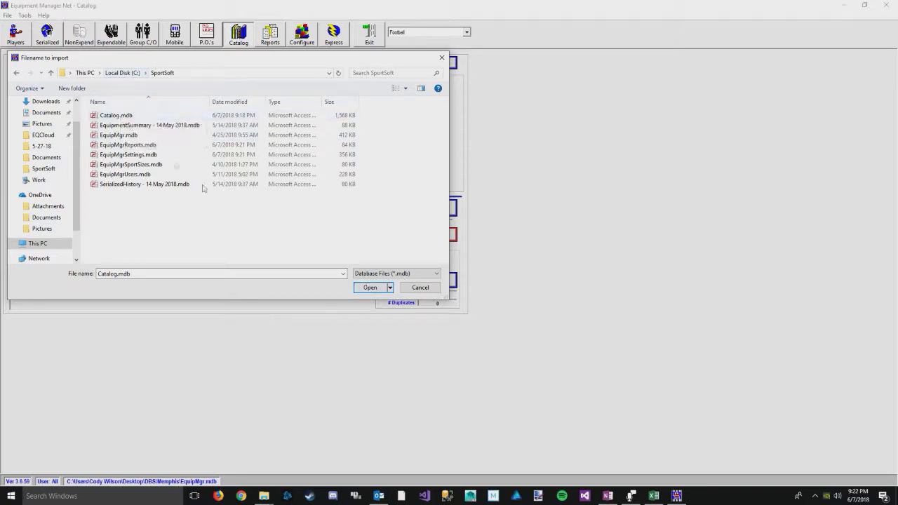
pyautogui.click(420, 288)
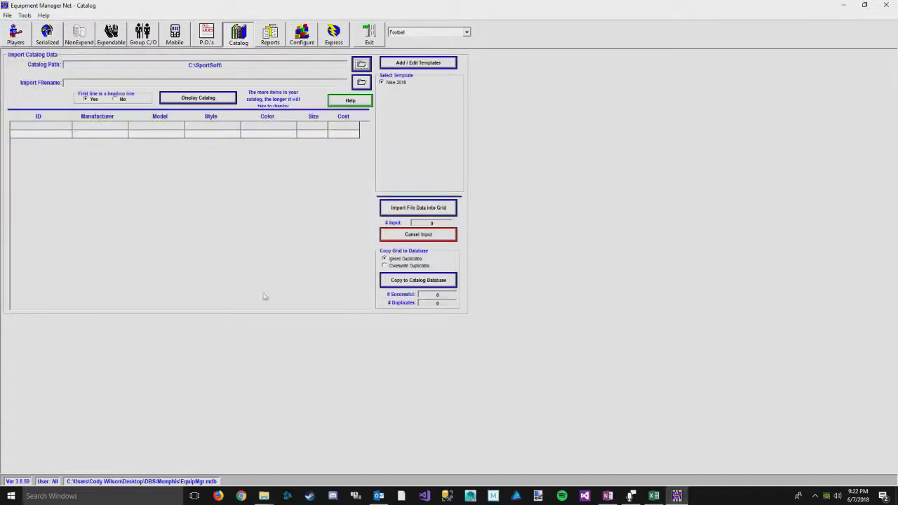
# Step: Choose "2018 team roll up with UPC-updated.xlsx" from the Desktop as the catalog import file
pyautogui.click(364, 84)
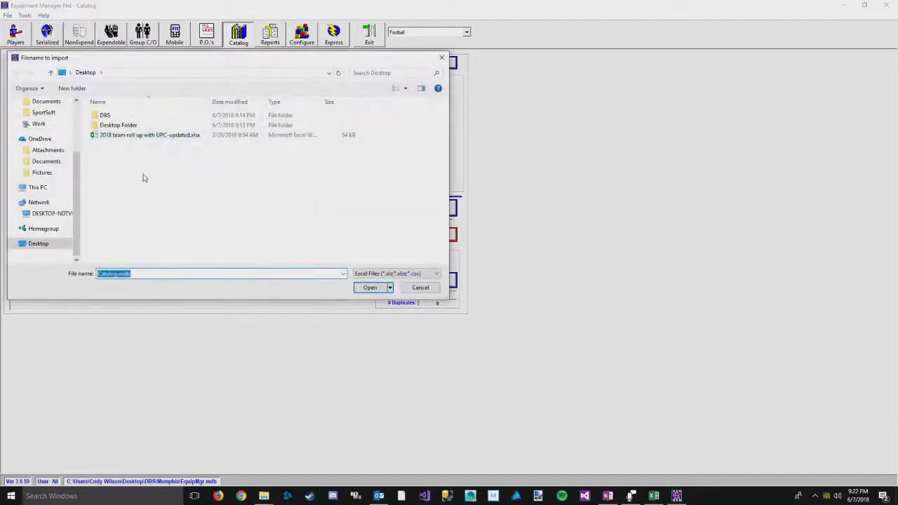
pyautogui.click(130, 138)
pyautogui.doubleClick(157, 139)
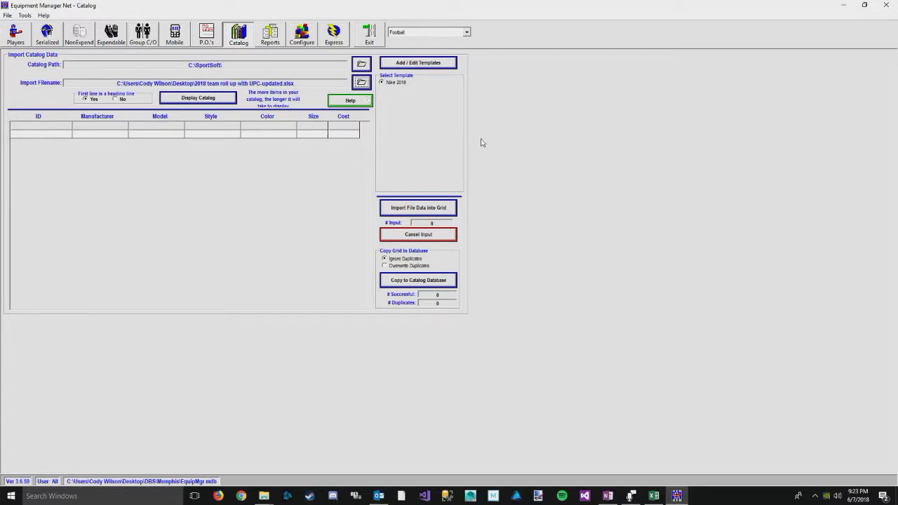
# Step: Add a new import template named "Nike Demo"
pyautogui.click(426, 64)
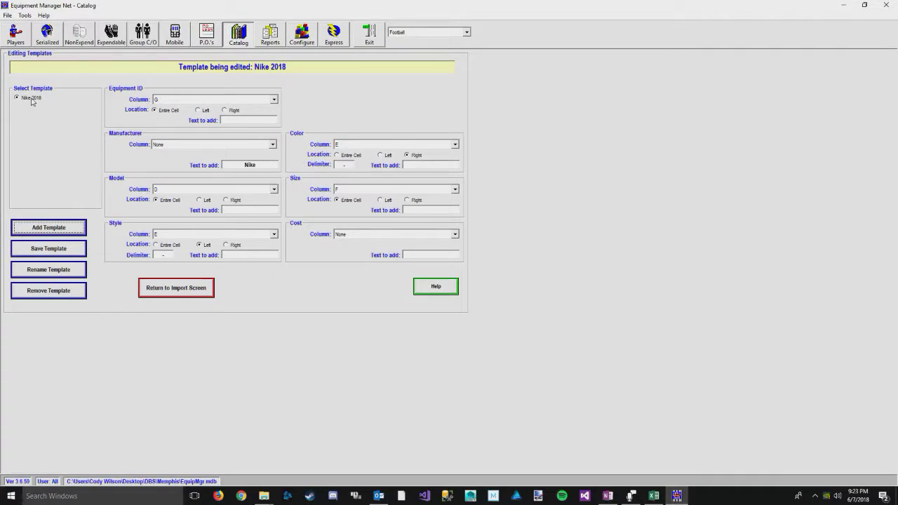
pyautogui.click(63, 230)
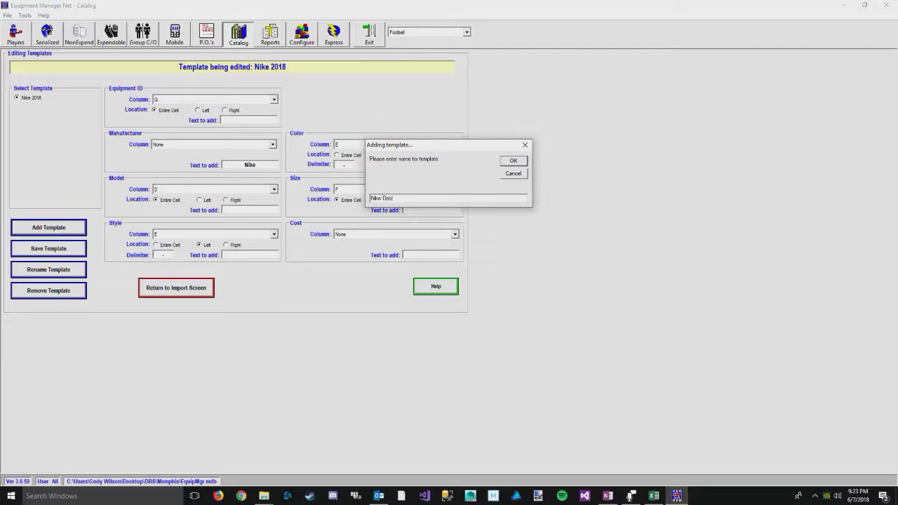
pyautogui.click(519, 162)
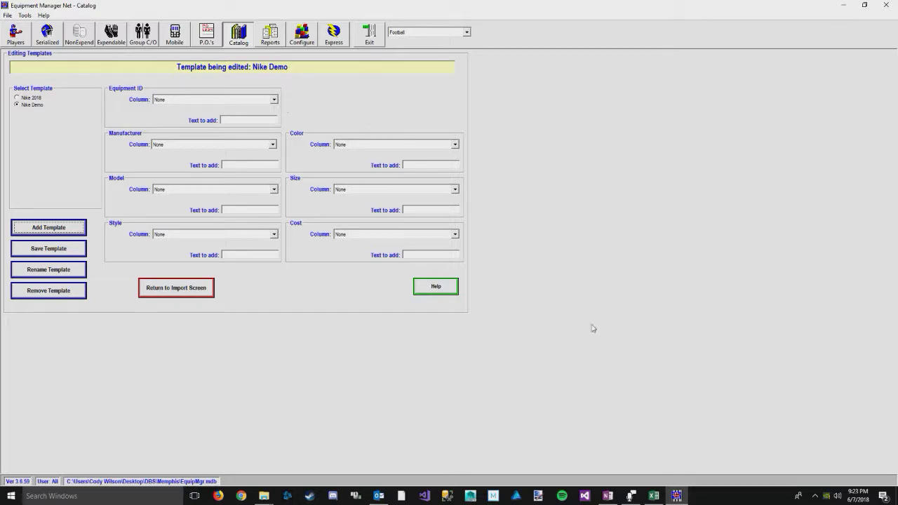
# Step: Arrange the Equipment Manager window and the Excel spreadsheet side by side, with both at nearly full screen height
pyautogui.click(864, 5)
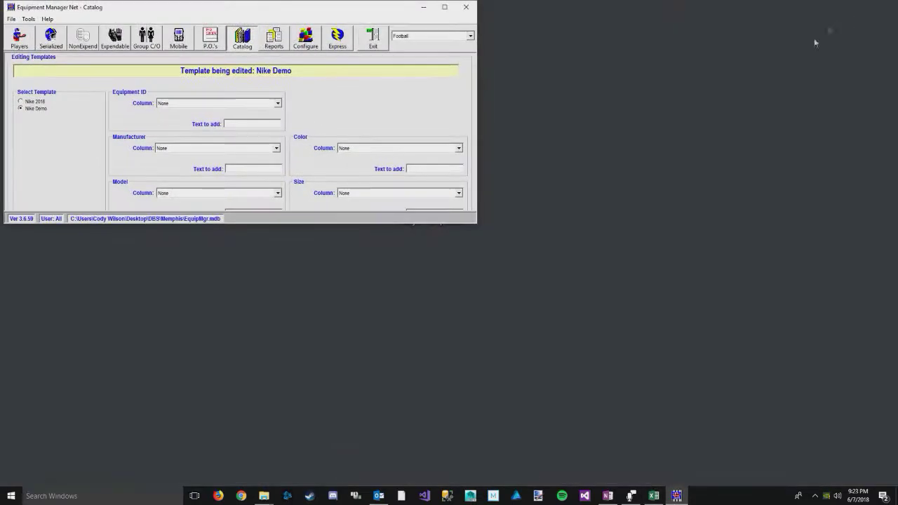
pyautogui.moveTo(295, 224); pyautogui.dragTo(287, 339)
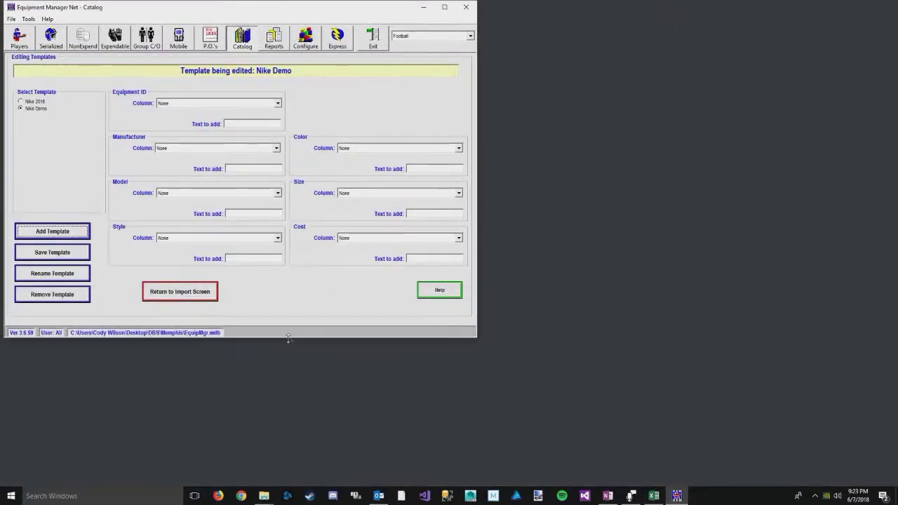
pyautogui.click(653, 496)
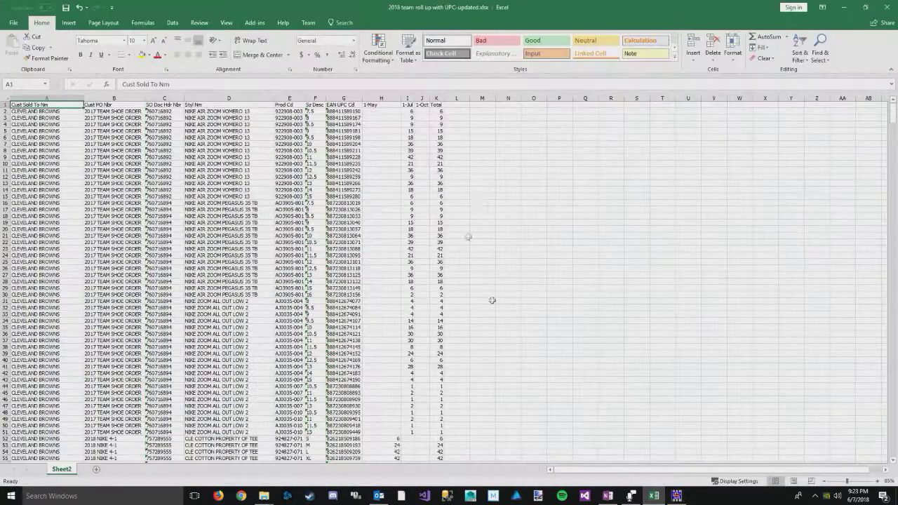
pyautogui.click(865, 7)
pyautogui.moveTo(635, 92); pyautogui.dragTo(635, 4)
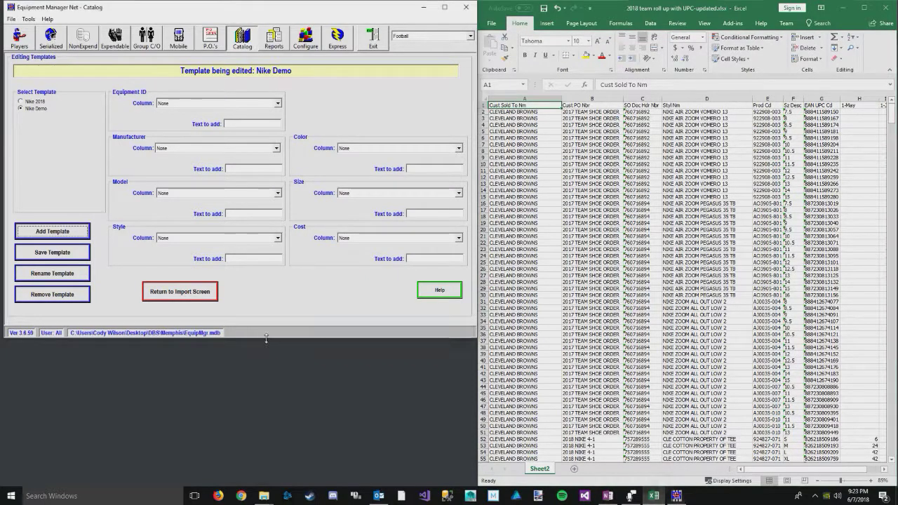
pyautogui.moveTo(266, 337); pyautogui.dragTo(282, 486)
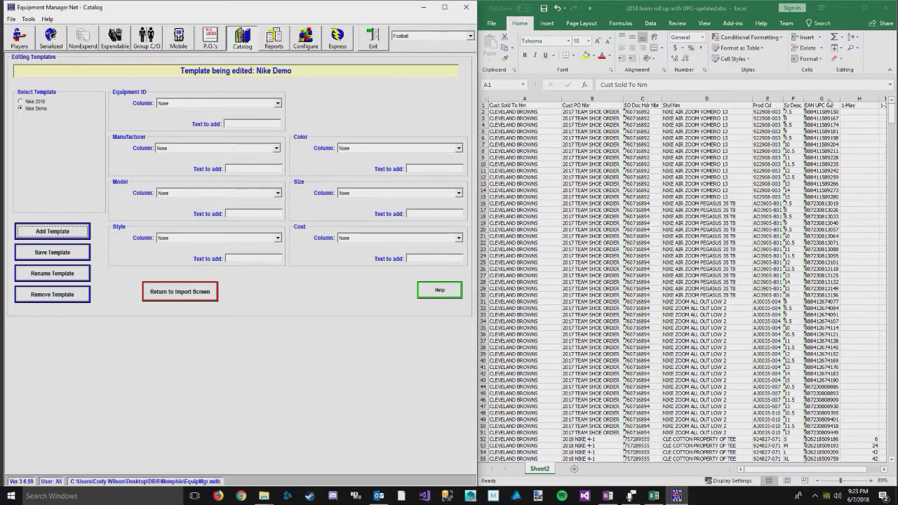
# Step: Map the template's Equipment ID to column G and set the Manufacturer's added text to "Nike"
pyautogui.click(277, 103)
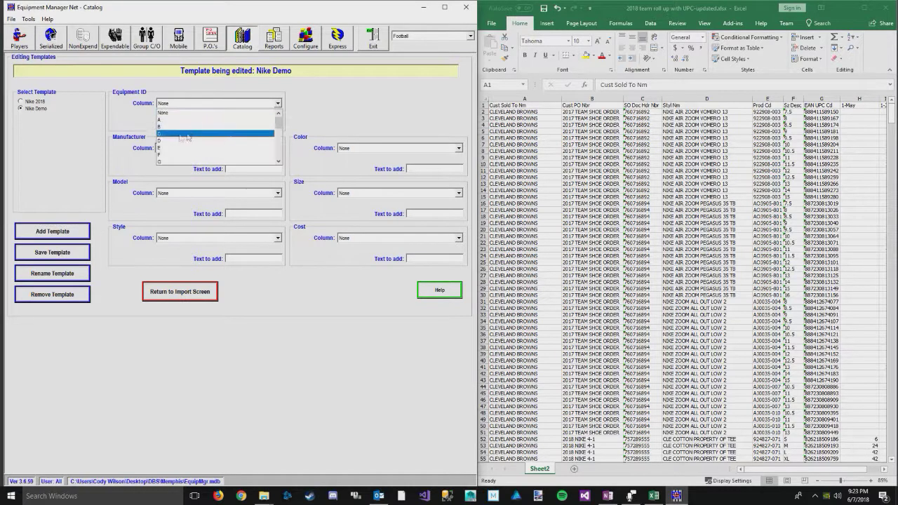
pyautogui.click(184, 158)
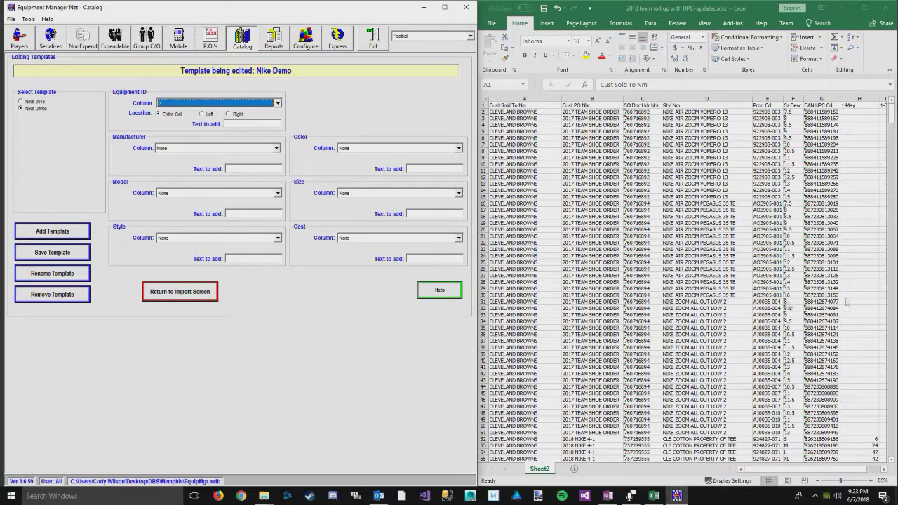
pyautogui.click(251, 178)
pyautogui.click(253, 169)
pyautogui.write('Nike')
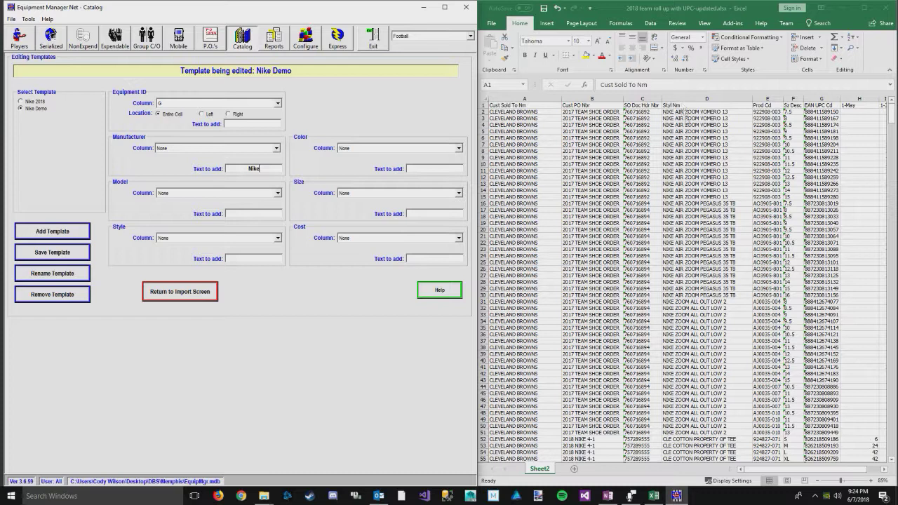
# Step: Map Model to column D, and Style to the left part of column E with "-" as the delimiter
pyautogui.click(270, 194)
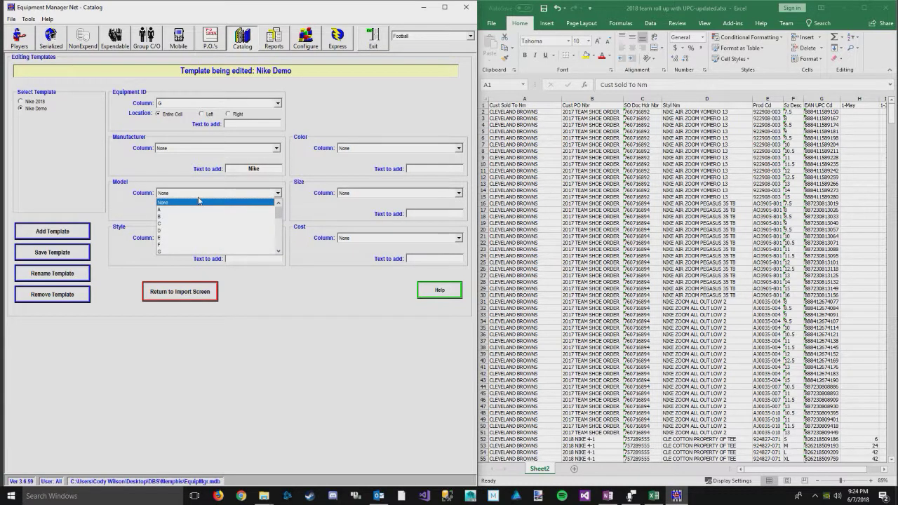
pyautogui.click(183, 231)
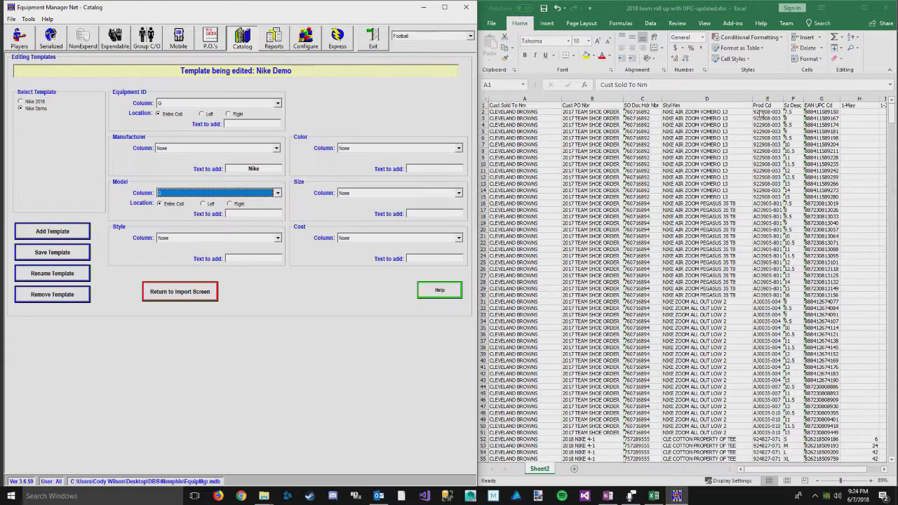
pyautogui.click(267, 238)
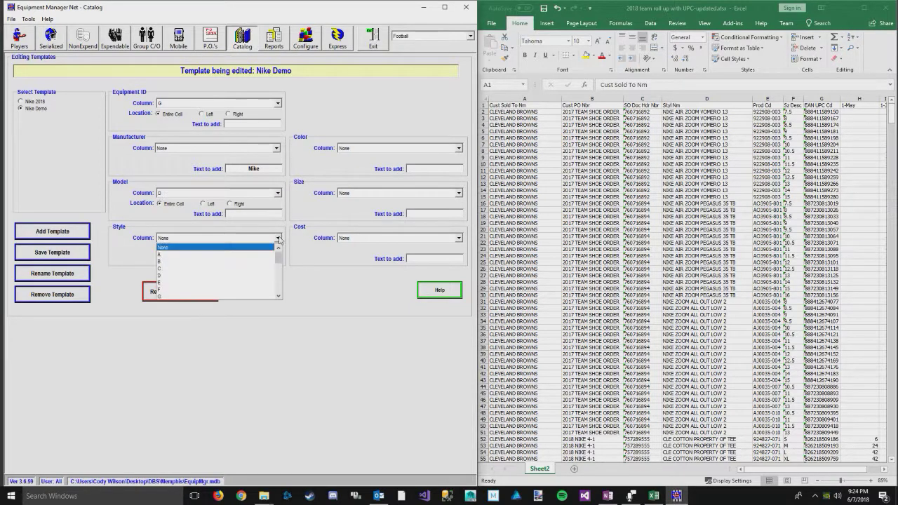
pyautogui.click(265, 261)
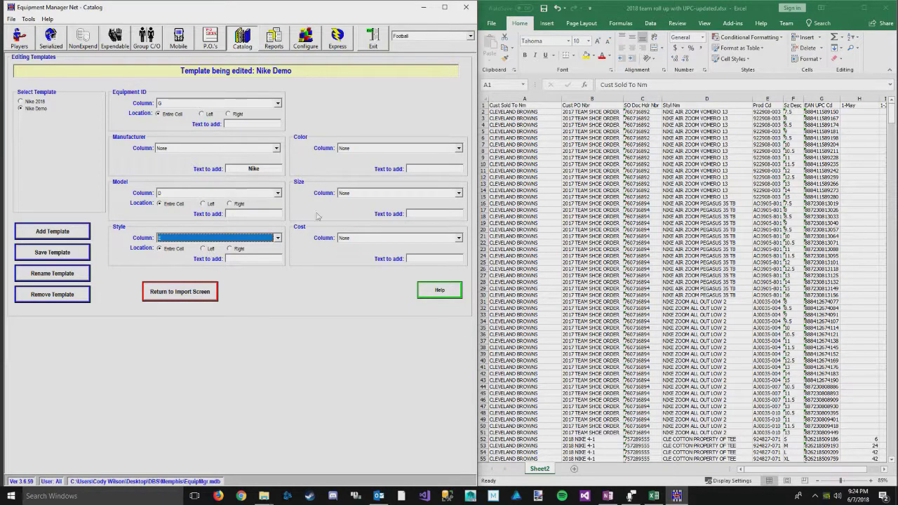
pyautogui.click(208, 250)
pyautogui.click(164, 258)
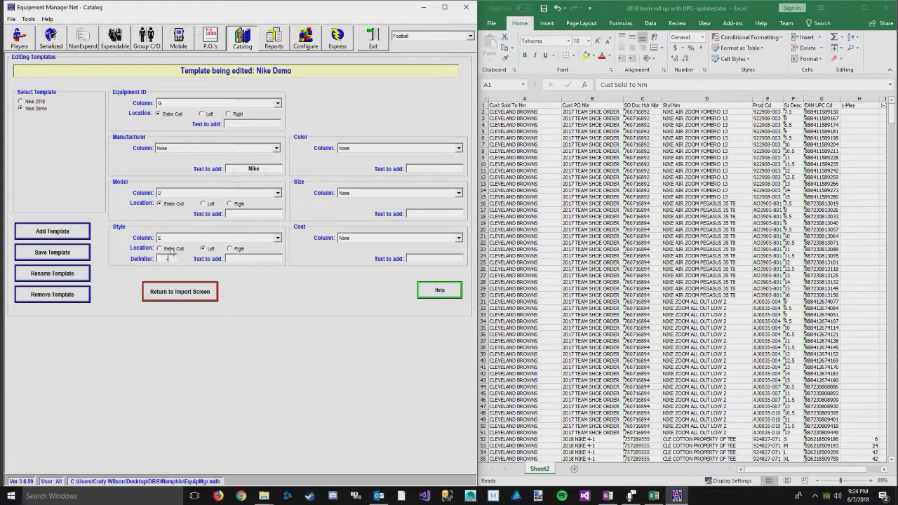
# Step: Map Color to the right part of column E with "-" as the delimiter, and Size to column F
pyautogui.click(359, 149)
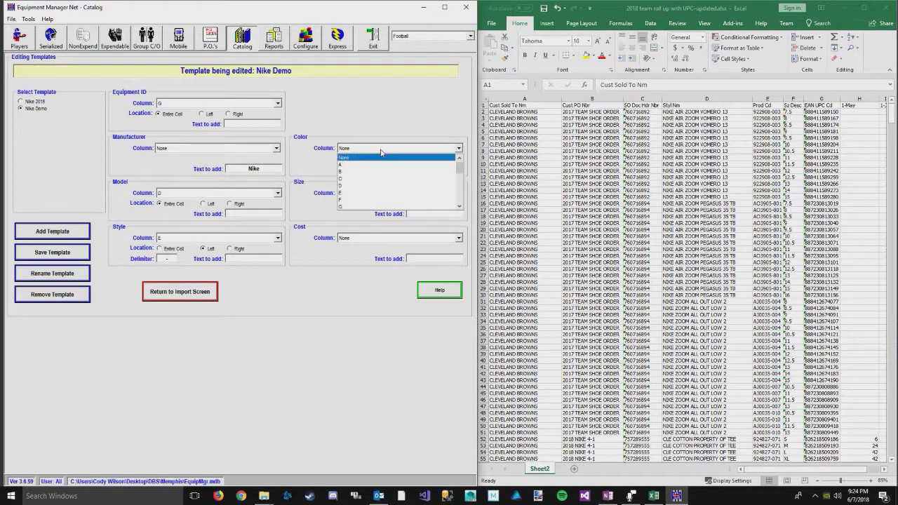
pyautogui.click(351, 196)
pyautogui.click(412, 160)
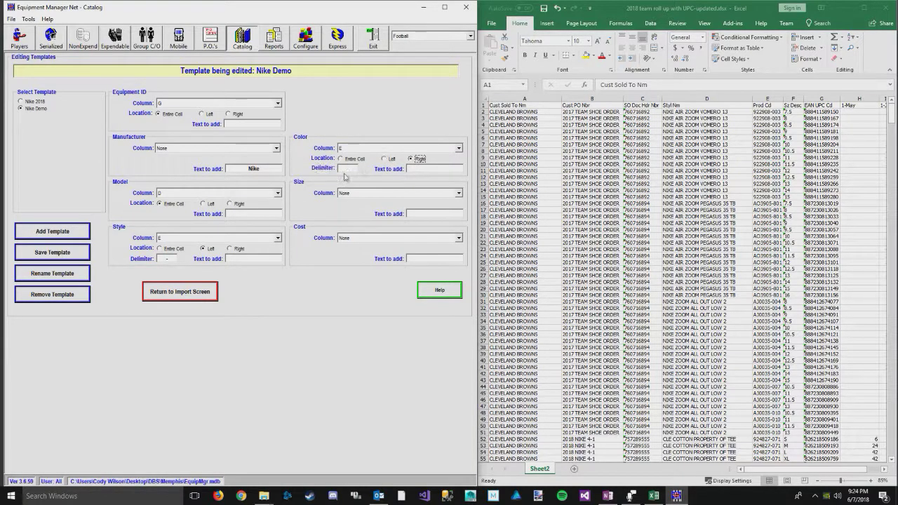
pyautogui.write('-')
pyautogui.click(374, 193)
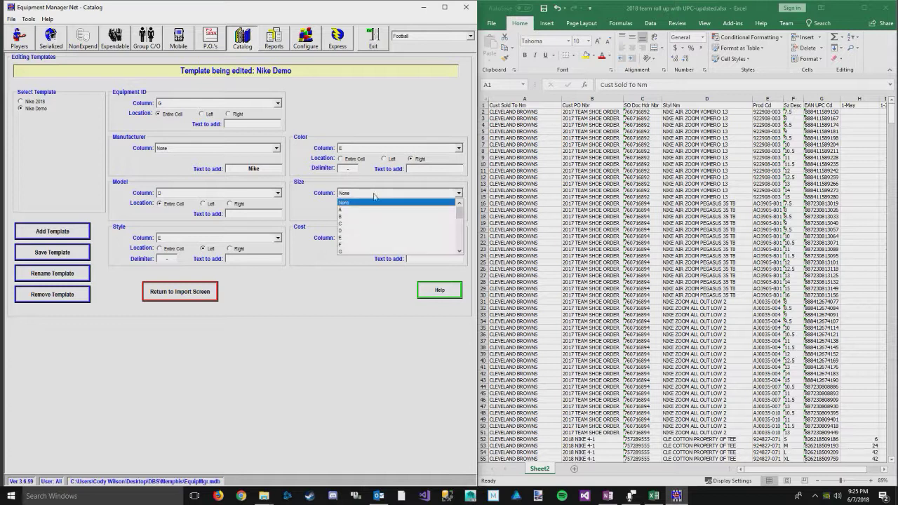
pyautogui.click(359, 245)
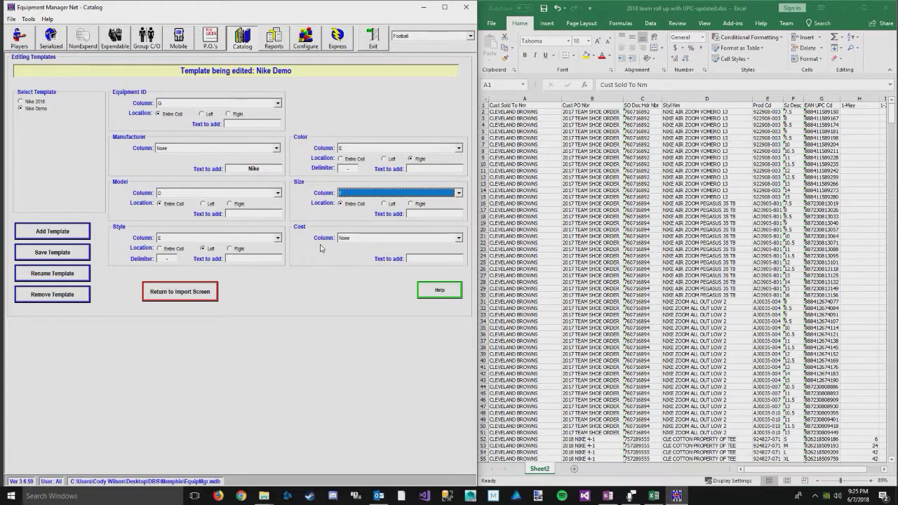
# Step: Save the Nike Demo template and dismiss the confirmation message
pyautogui.click(62, 254)
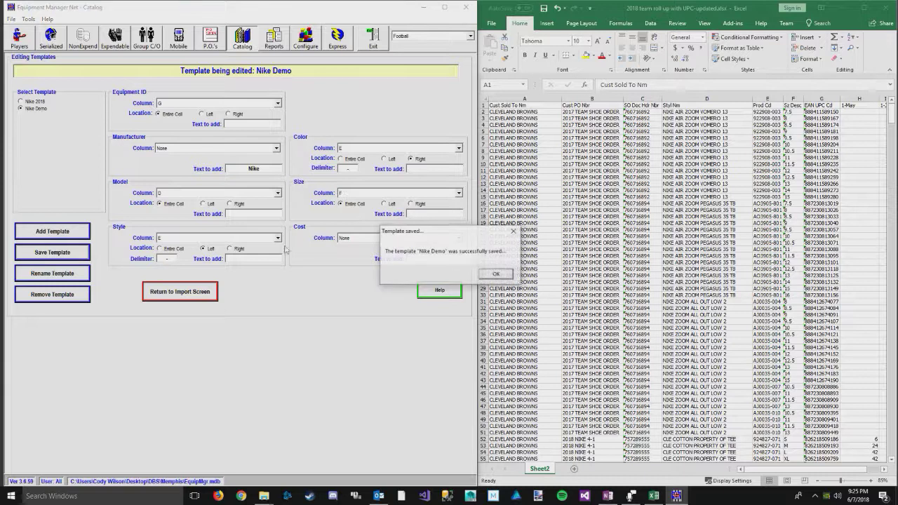
pyautogui.moveTo(441, 210); pyautogui.dragTo(266, 190)
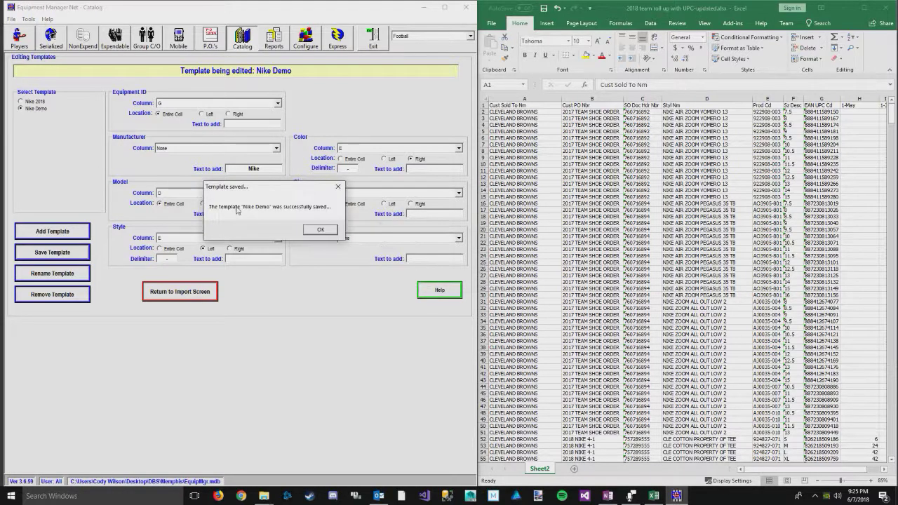
pyautogui.click(320, 230)
# Step: Return to the import screen and import the spreadsheet data into the grid using the Nike Demo template
pyautogui.click(183, 289)
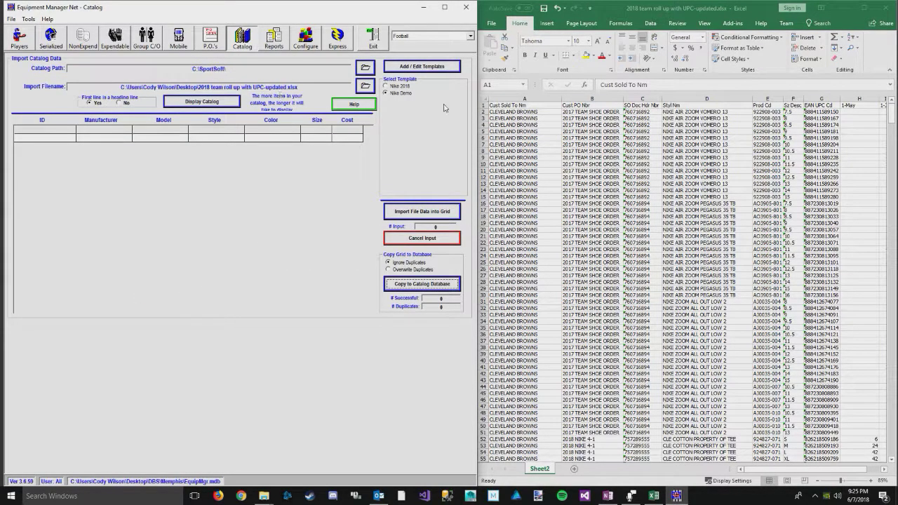
pyautogui.click(430, 215)
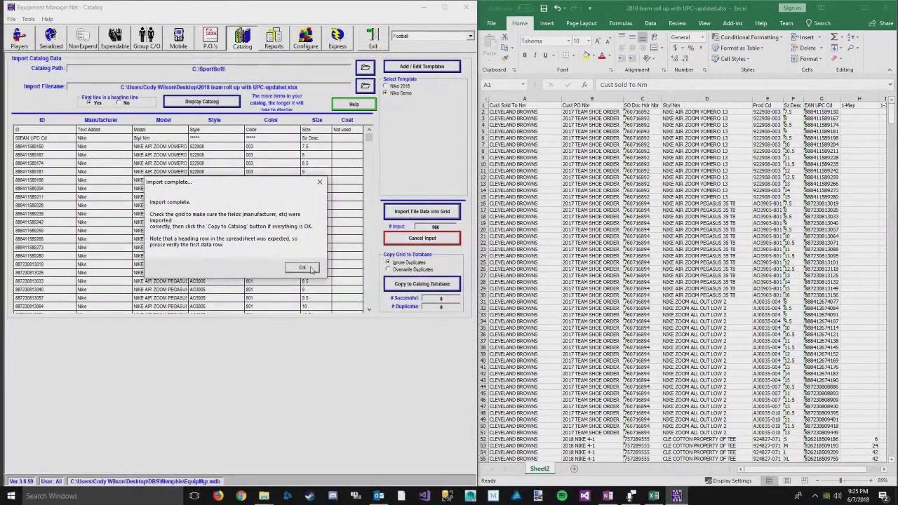
pyautogui.click(307, 271)
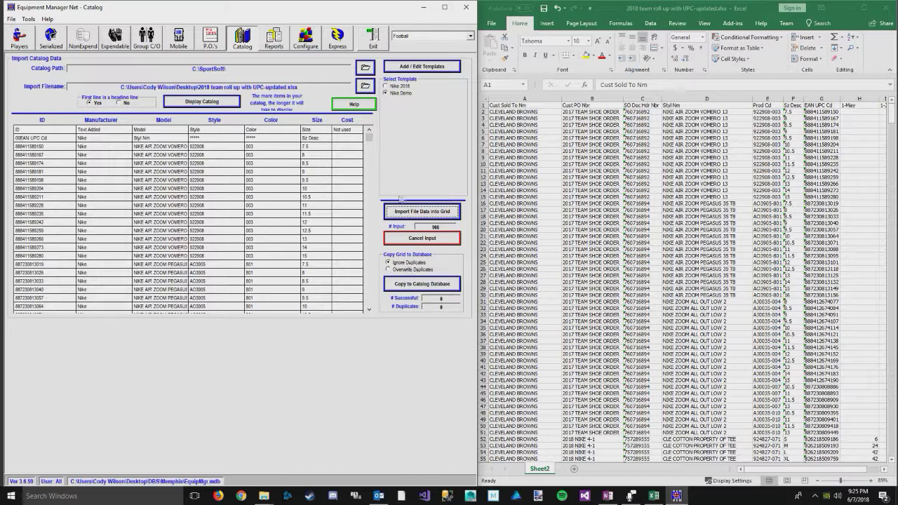
# Step: Copy the imported grid data to the catalog database with duplicates ignored, and dismiss the completion message
pyautogui.click(405, 272)
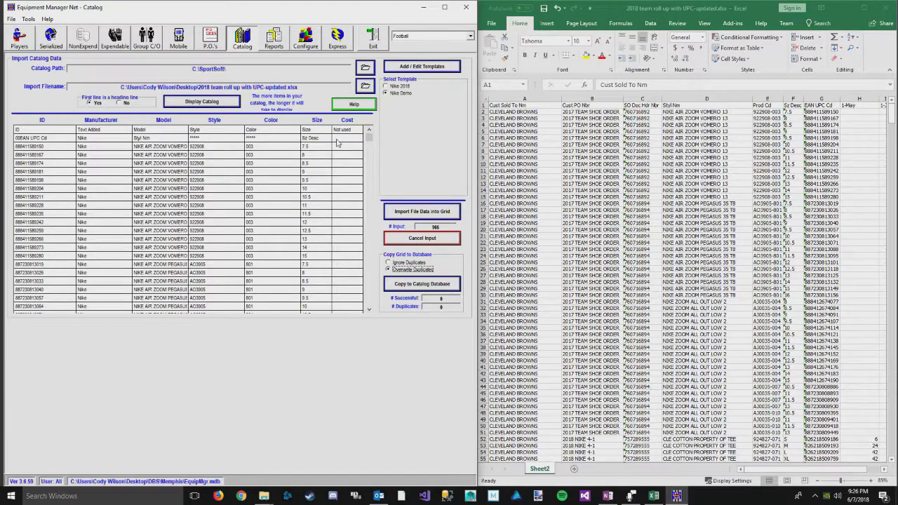
pyautogui.click(407, 262)
pyautogui.click(431, 288)
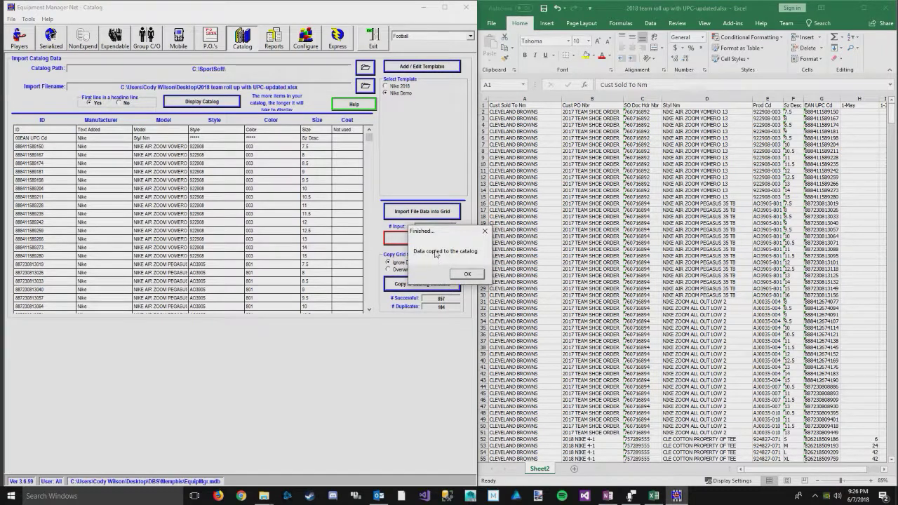
pyautogui.moveTo(444, 236); pyautogui.dragTo(251, 209)
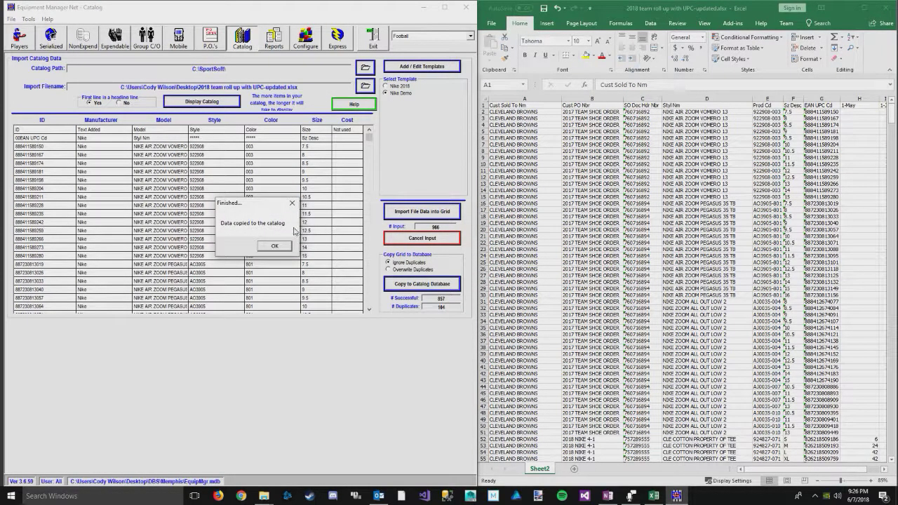
pyautogui.click(281, 246)
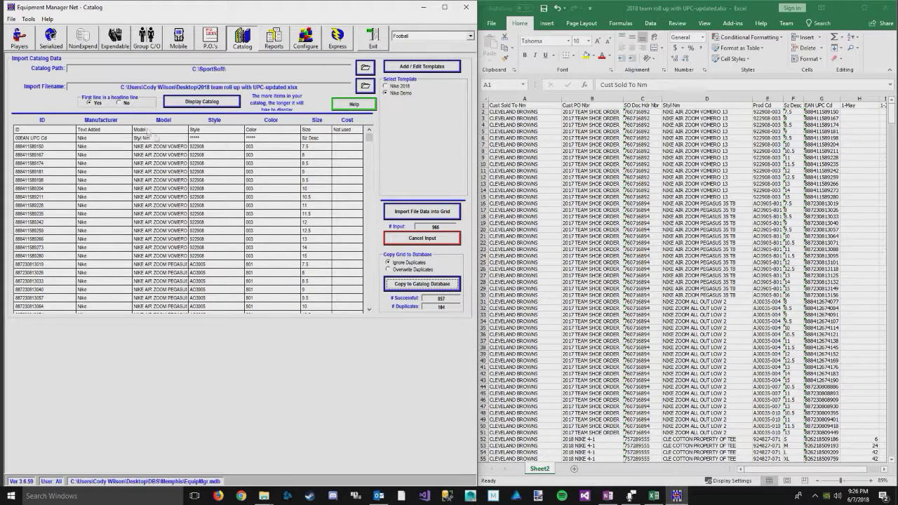
# Step: Display the catalog, review its entries through to the end of the list, and close it
pyautogui.click(202, 102)
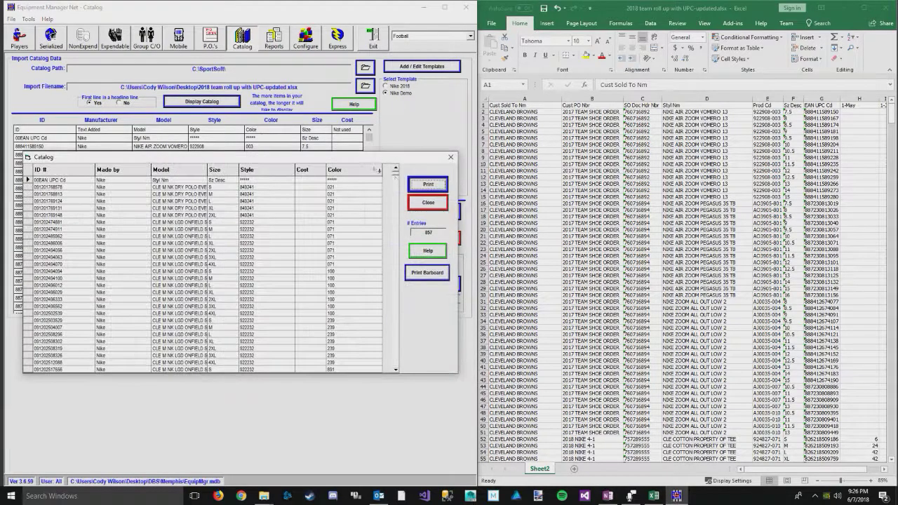
pyautogui.moveTo(395, 186); pyautogui.dragTo(400, 320)
pyautogui.moveTo(420, 159); pyautogui.dragTo(429, 80)
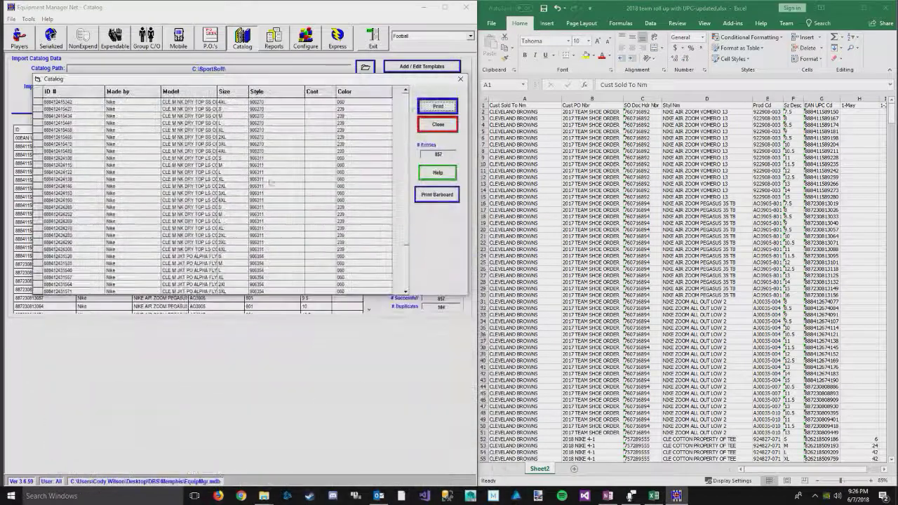
pyautogui.moveTo(406, 245); pyautogui.dragTo(413, 285)
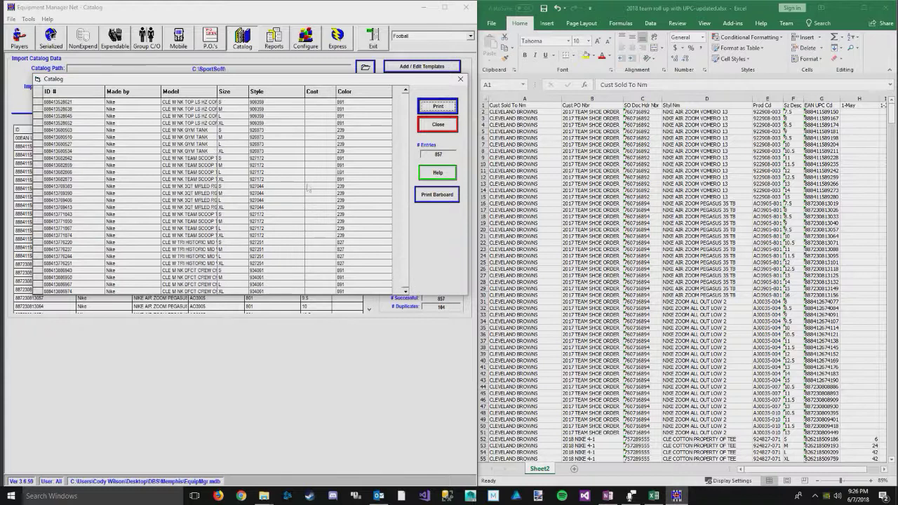
pyautogui.click(434, 129)
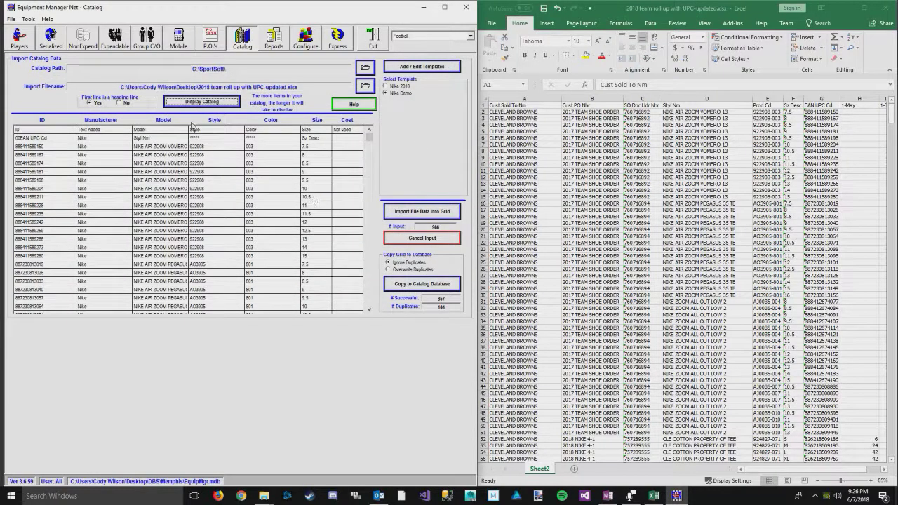